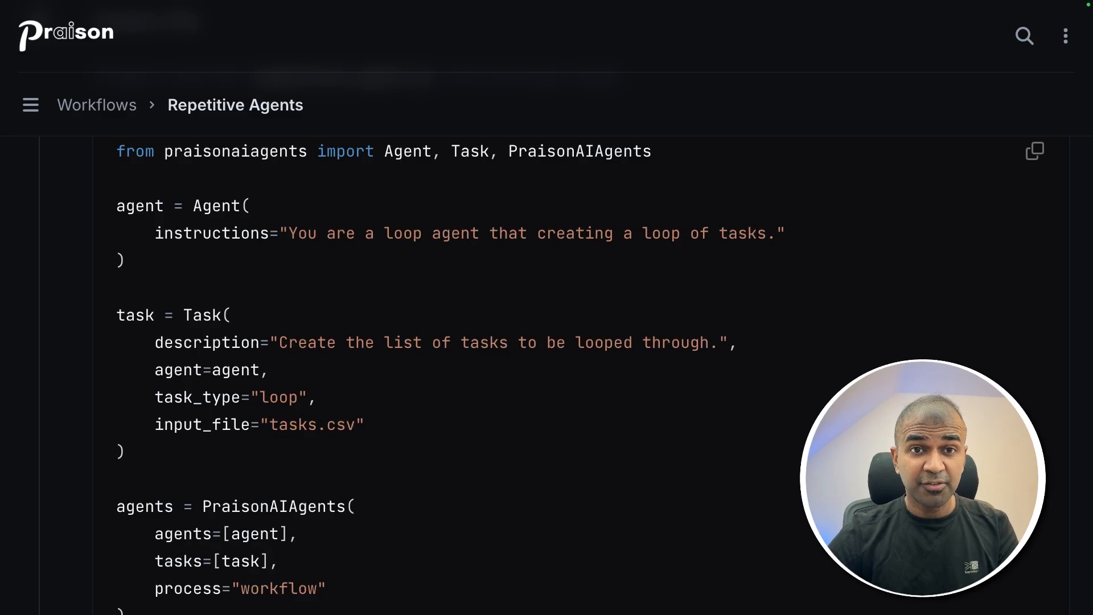
scroll(807, 273, "down", 15)
scroll(820, 316, "down", 15)
scroll(852, 353, "down", 20)
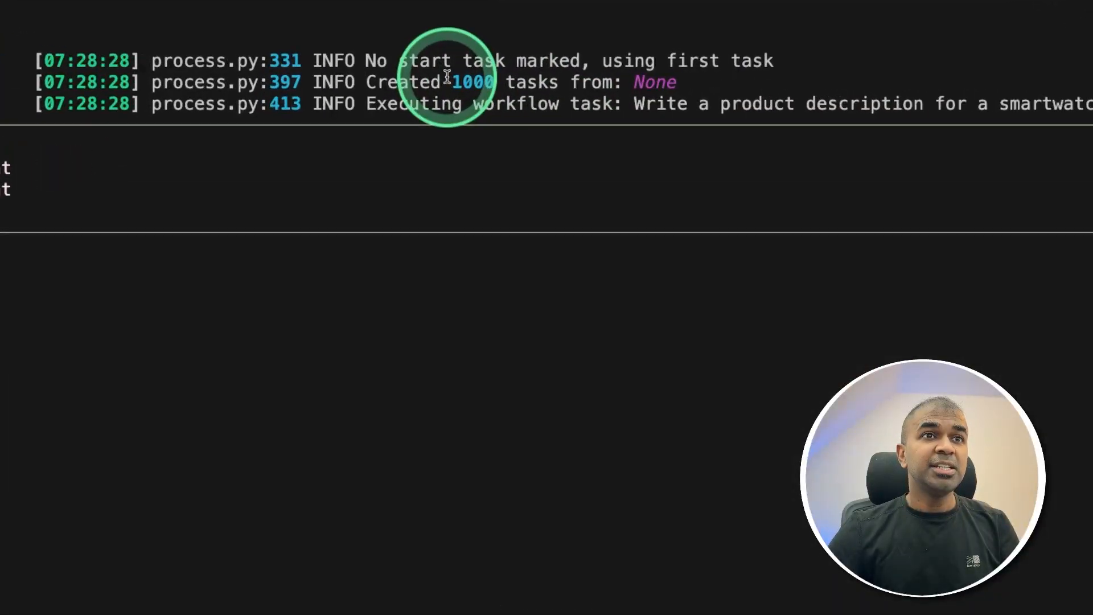
Highlight the '1000 tasks' log line, clear the terminal and hide it to show app.py.
left_click_drag(447, 78, 522, 79)
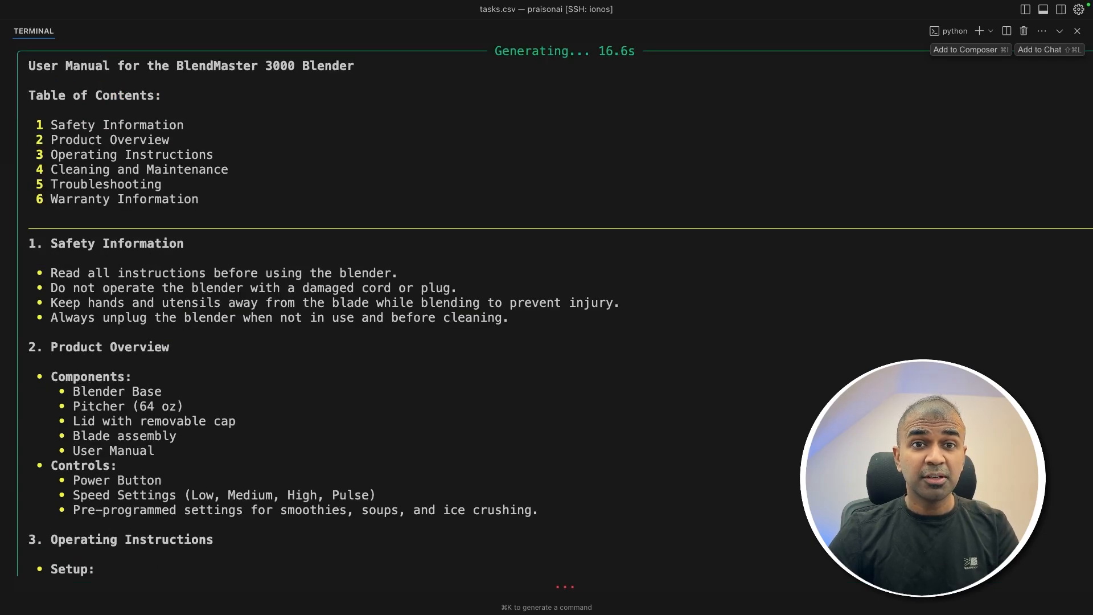
key("ctrl+l")
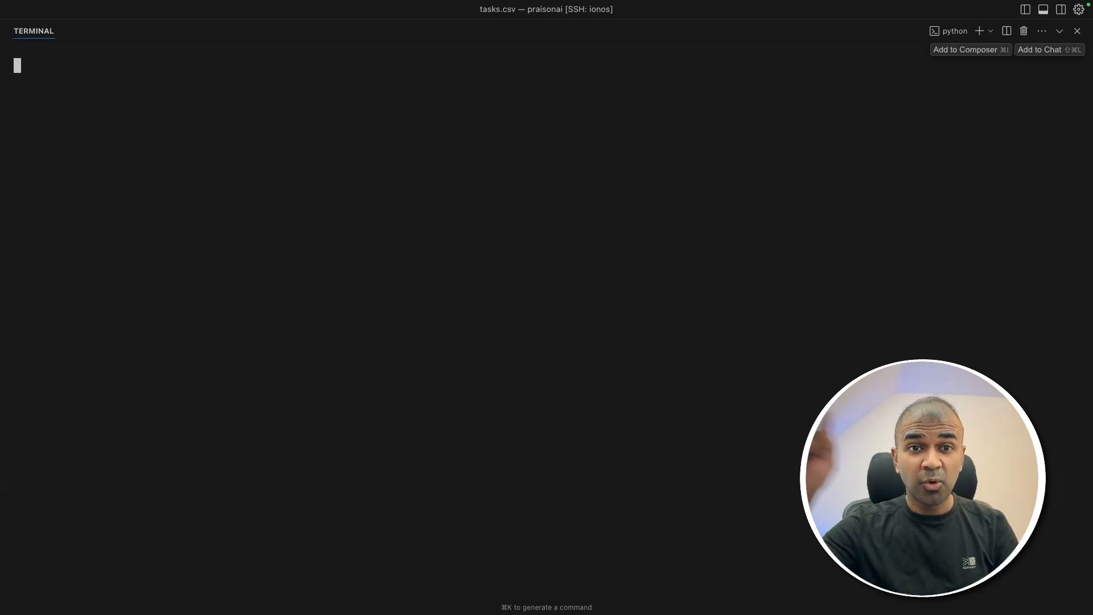
key("ctrl+grave")
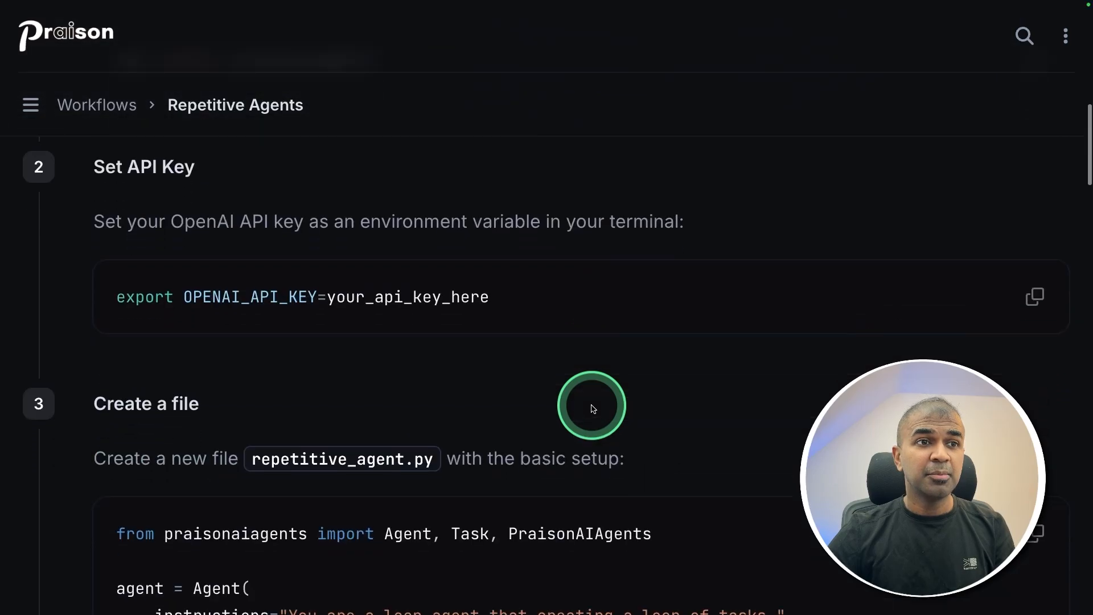
scroll(592, 408, "down", 4)
scroll(592, 409, "down", 1)
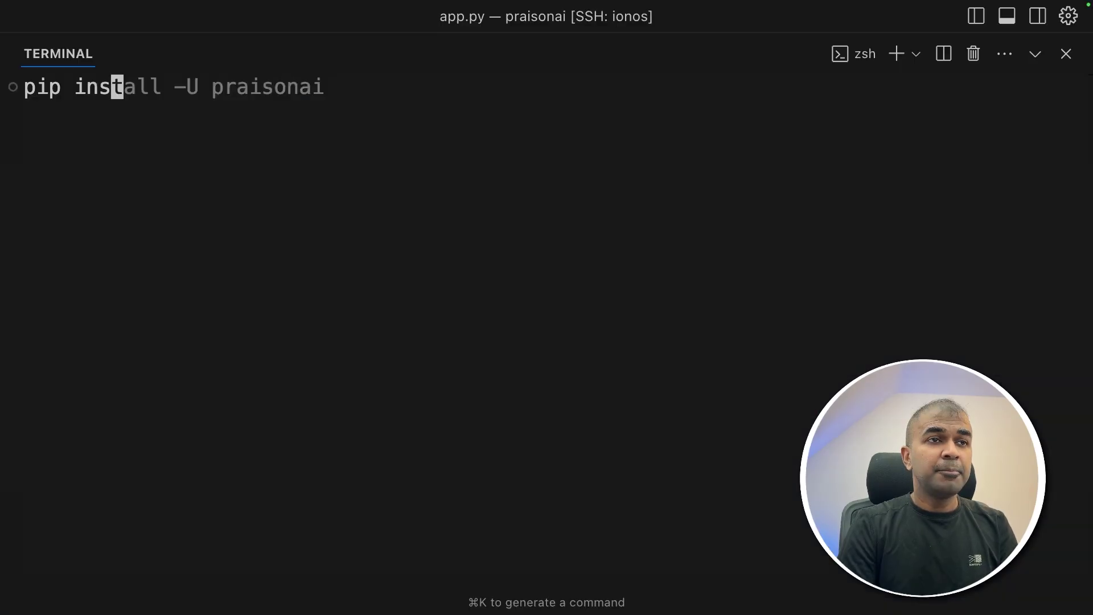
Complete the pip install praisonai command from the autosuggestion.
key("Right")
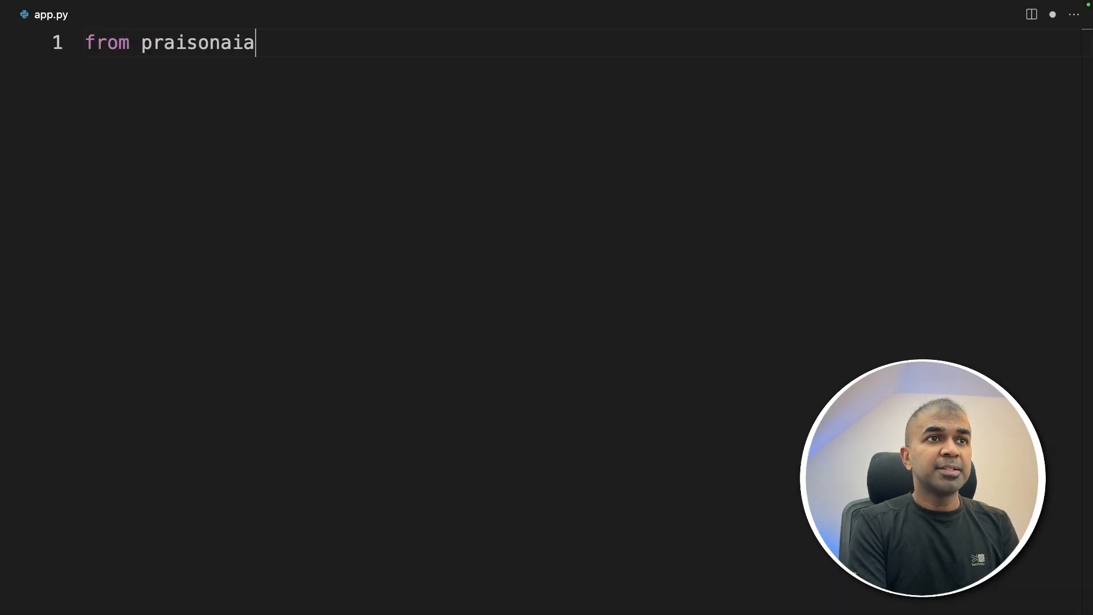
type("import")
Import Agent, Task and PraisonAIAgents and define the loop agent with its instructions.
key("Tab")
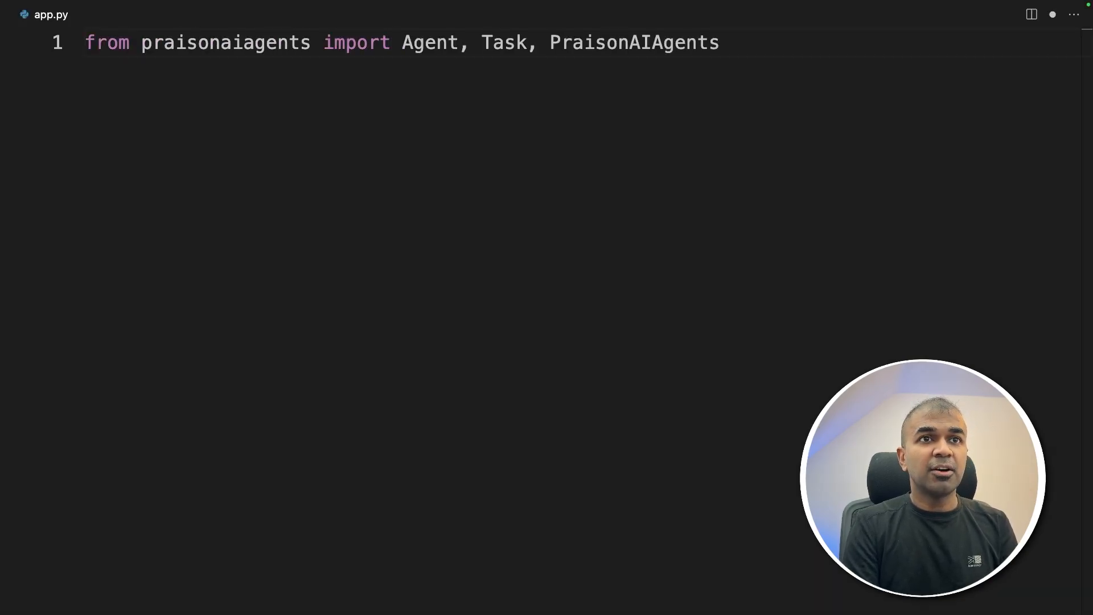
key("Return")
key("Return")
type("agent")
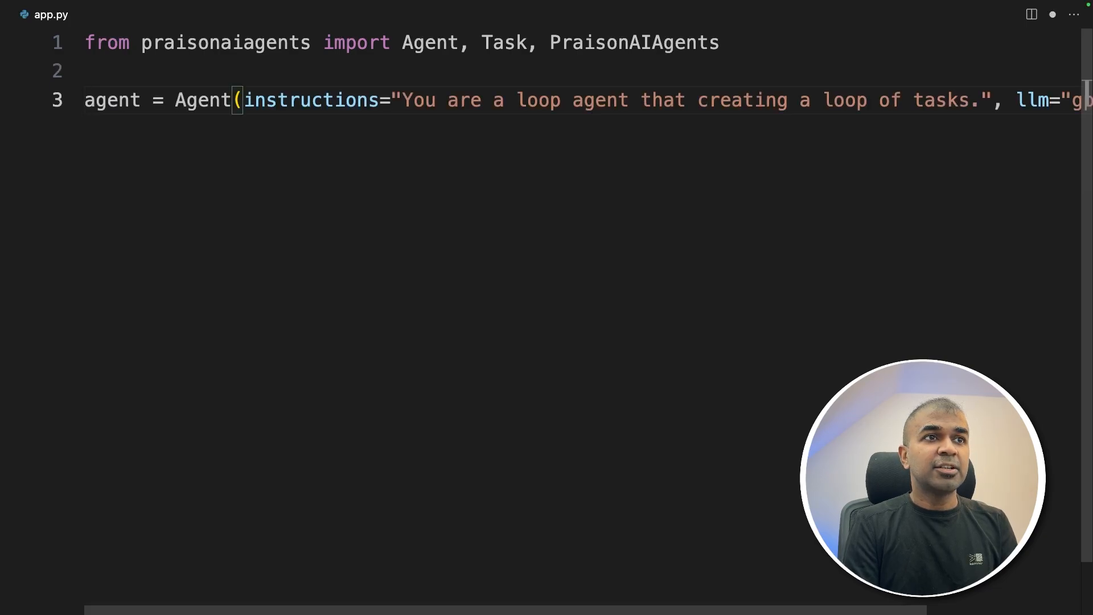
left_click_drag(403, 101, 970, 99)
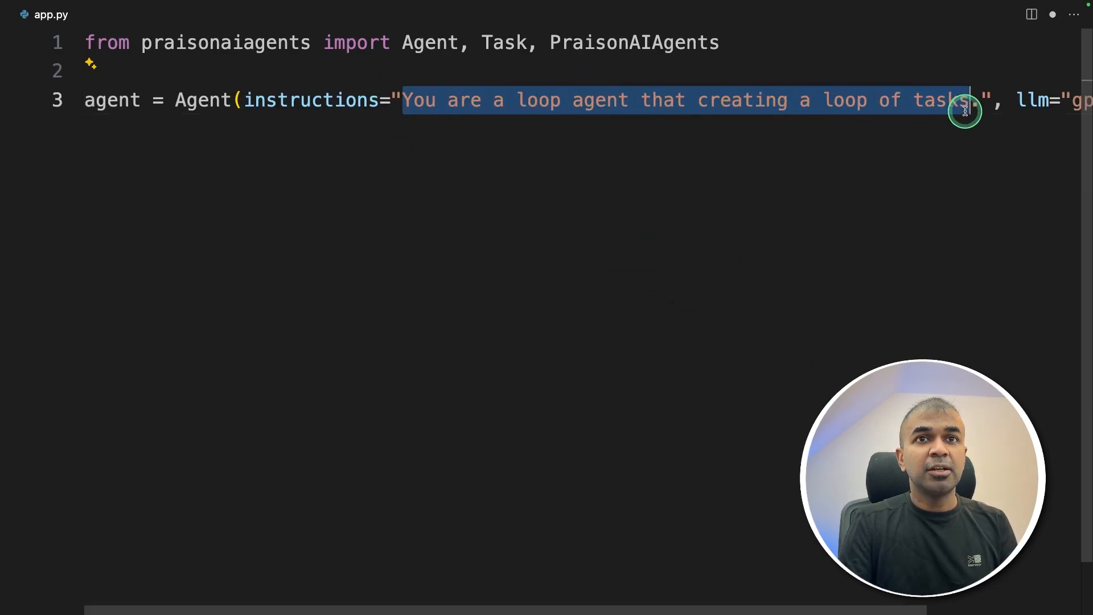
key("End")
key("Return")
key("Return")
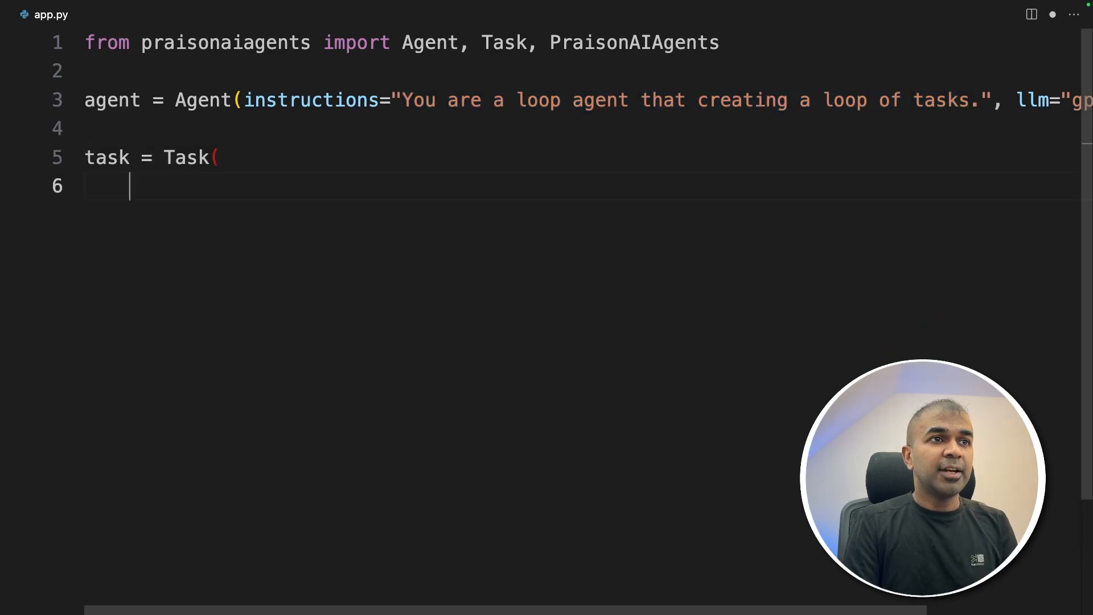
Define the Task with task_type 'loop' and input_file 'tasks.csv', then view tasks.csv.
key("Tab")
left_click_drag(290, 186, 781, 186)
left_click_drag(267, 215, 145, 215)
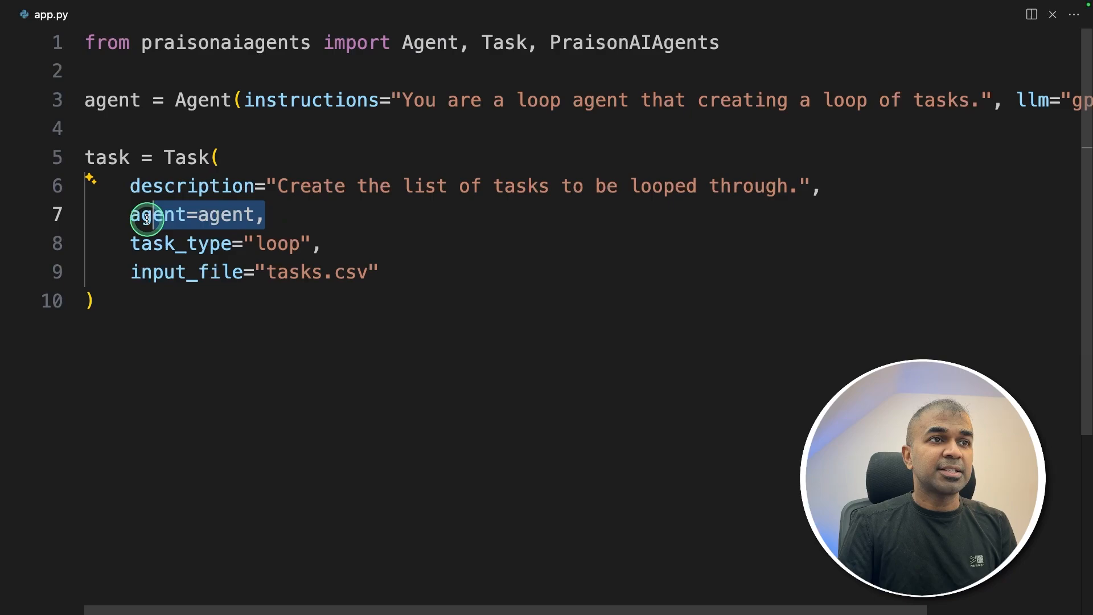
mouse_move(322, 243)
left_mouse_down()
mouse_move(156, 247)
mouse_move(367, 273)
left_mouse_up()
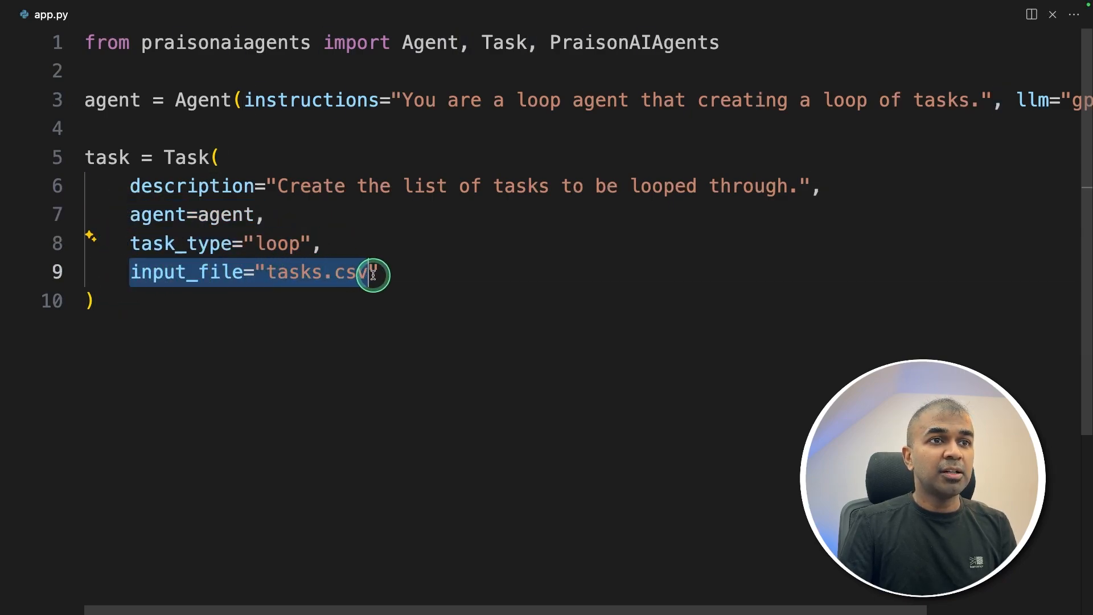
left_click(286, 312)
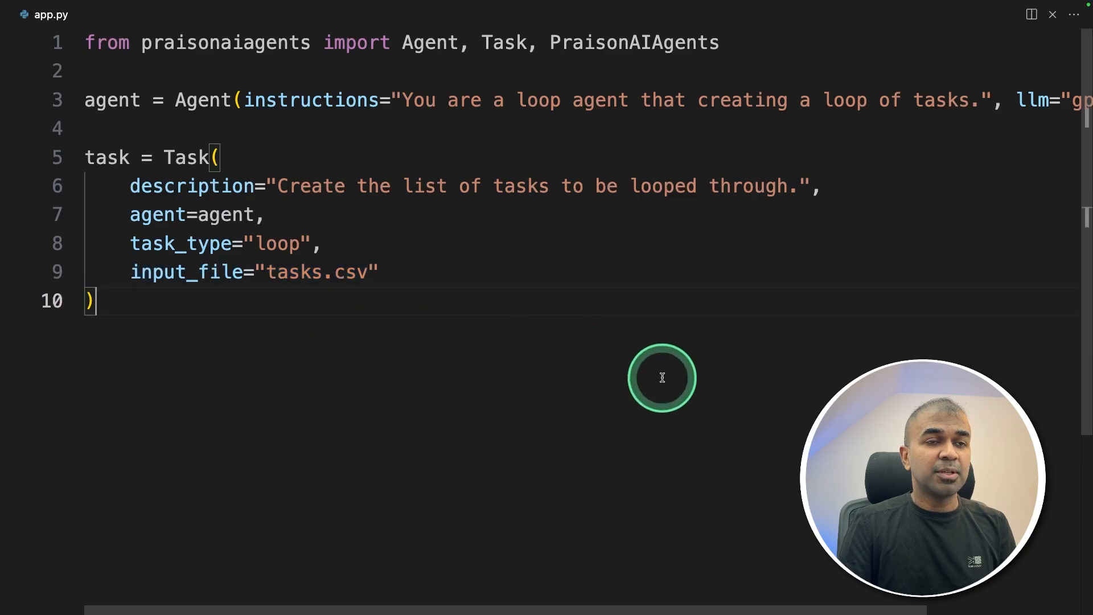
left_click_drag(268, 272, 369, 272)
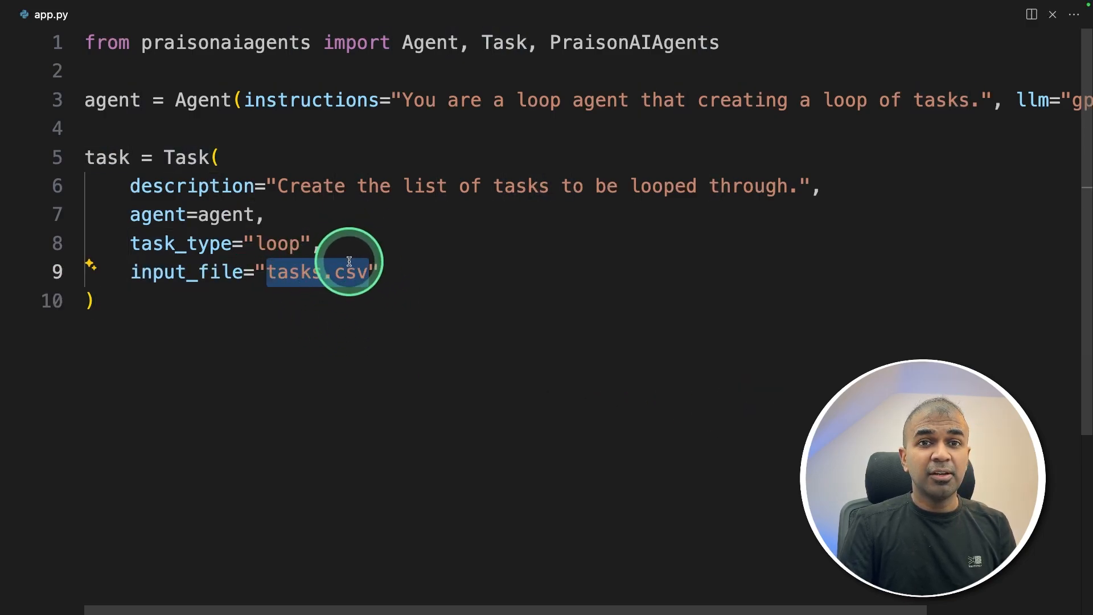
key("ctrl+Tab")
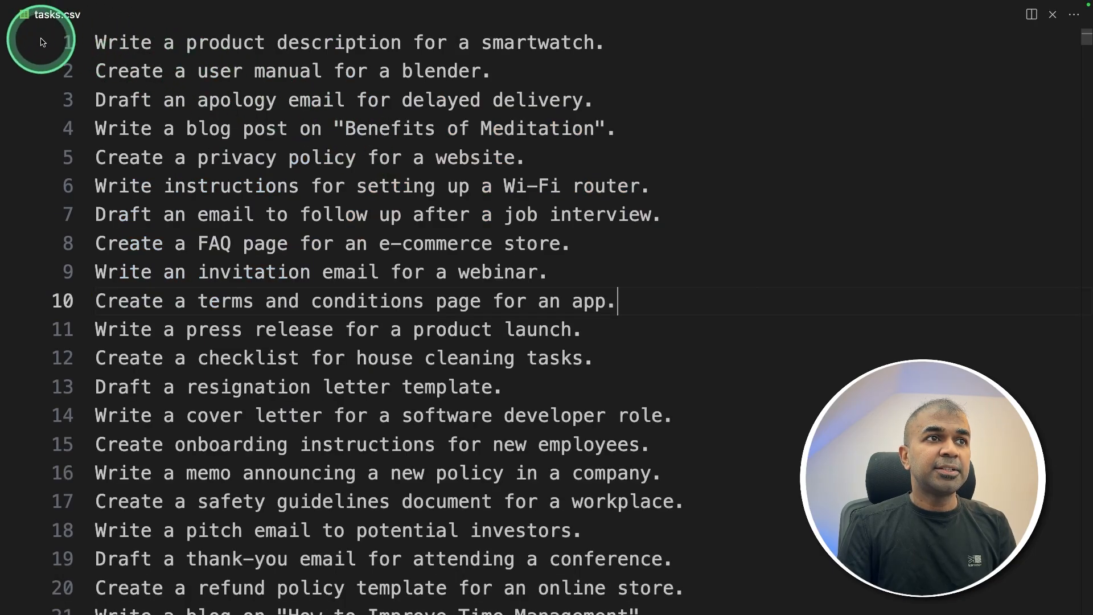
scroll(582, 94, "down", 5)
scroll(598, 145, "down", 5)
scroll(683, 179, "down", 8)
scroll(710, 204, "down", 8)
scroll(710, 203, "down", 10)
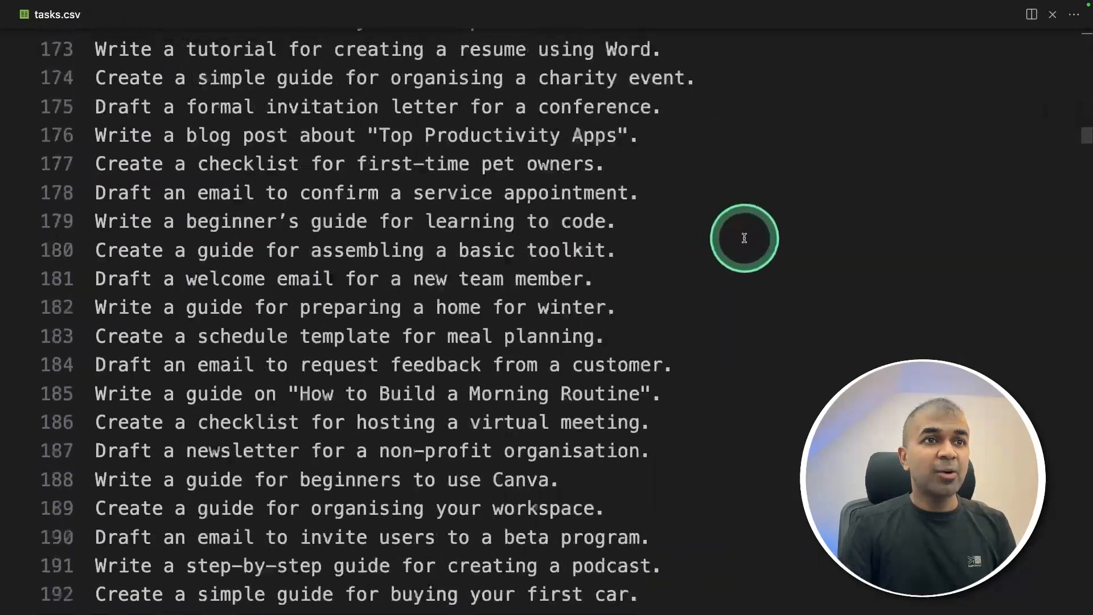
scroll(735, 231, "down", 15)
scroll(734, 231, "down", 15)
scroll(744, 237, "up", 5)
scroll(745, 237, "up", 15)
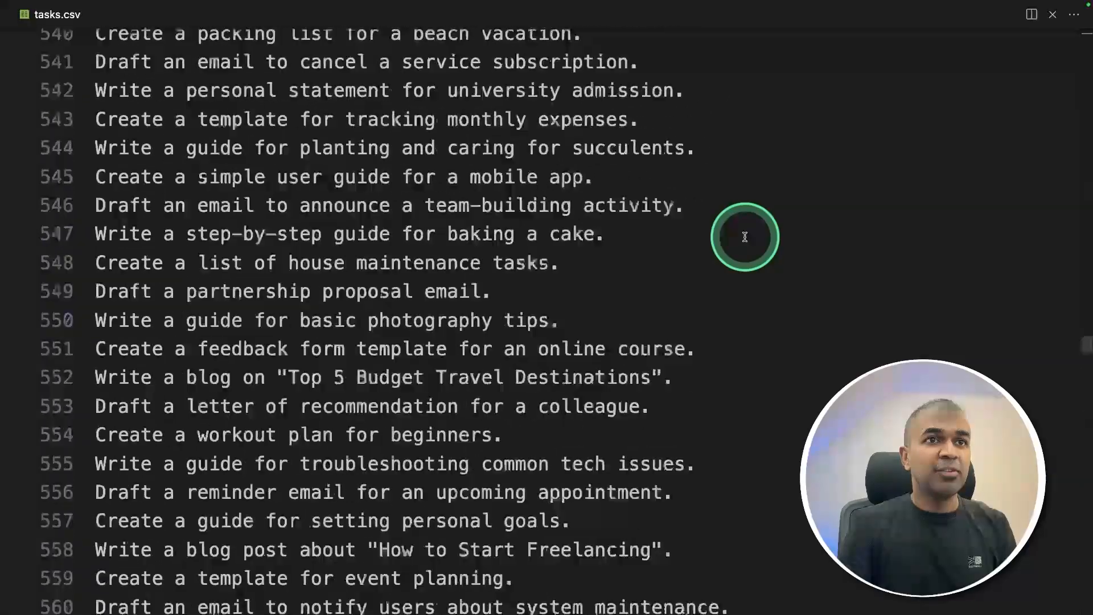
scroll(745, 238, "up", 12)
scroll(735, 226, "up", 8)
Wire agent and task into PraisonAIAgents with process 'workflow' and add agents.start().
key("ctrl+Tab")
left_click_drag(401, 273, 152, 274)
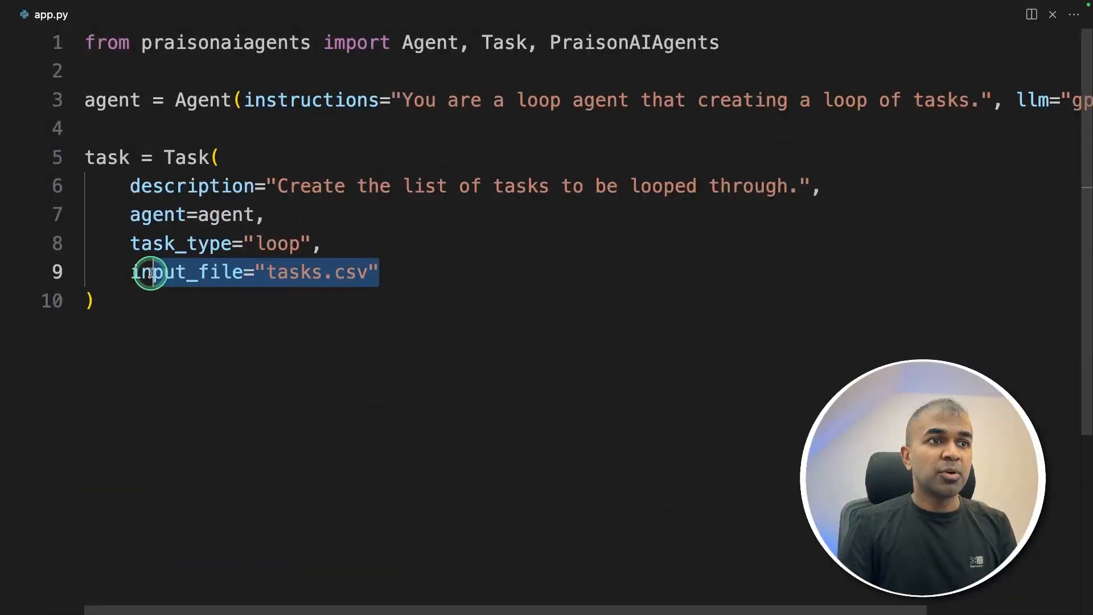
left_click(410, 376)
type("agents = PraisonAIAgents(")
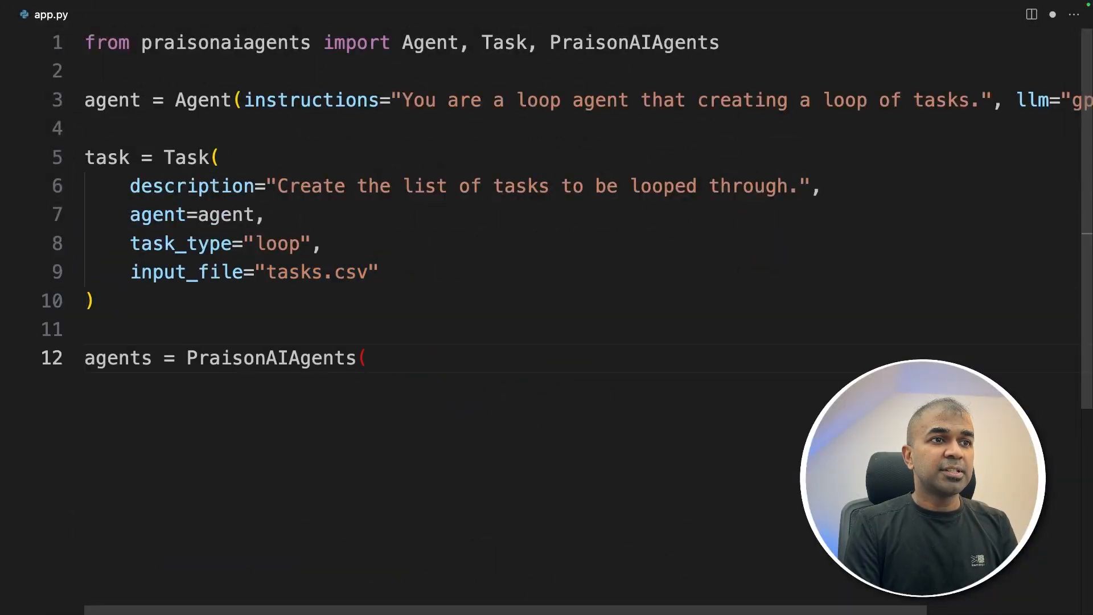
key("Tab")
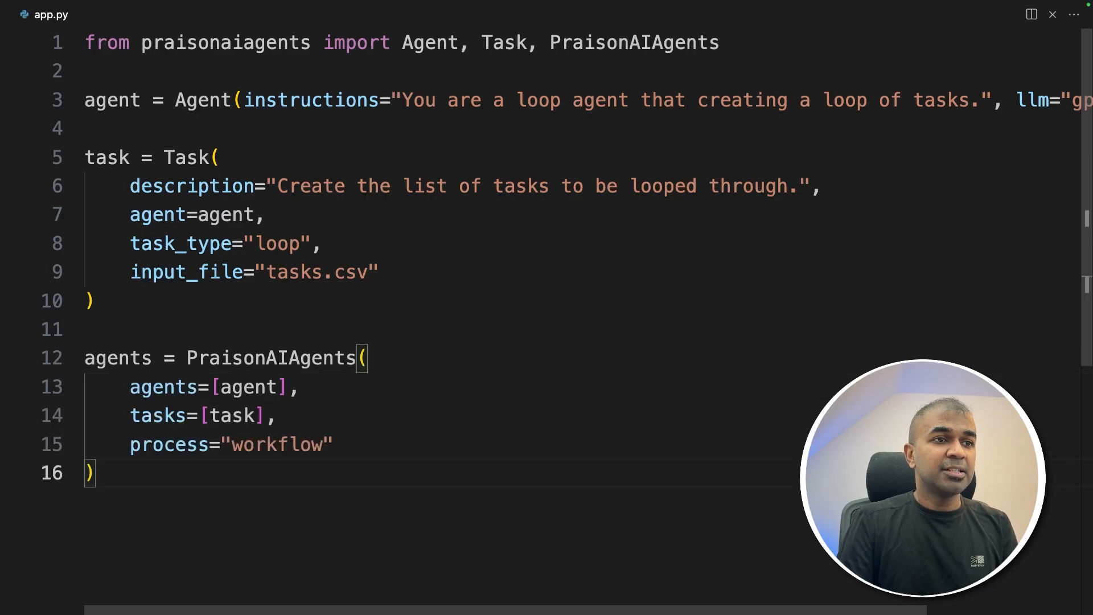
mouse_move(130, 387)
left_mouse_down()
mouse_move(299, 387)
mouse_move(133, 416)
left_mouse_up()
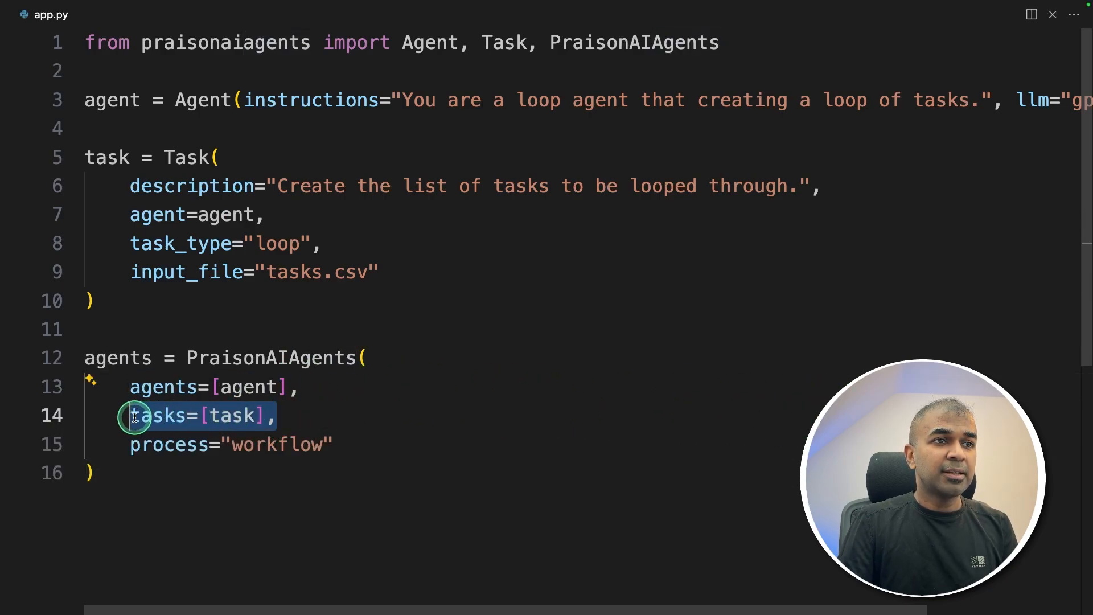
left_click_drag(336, 444, 129, 444)
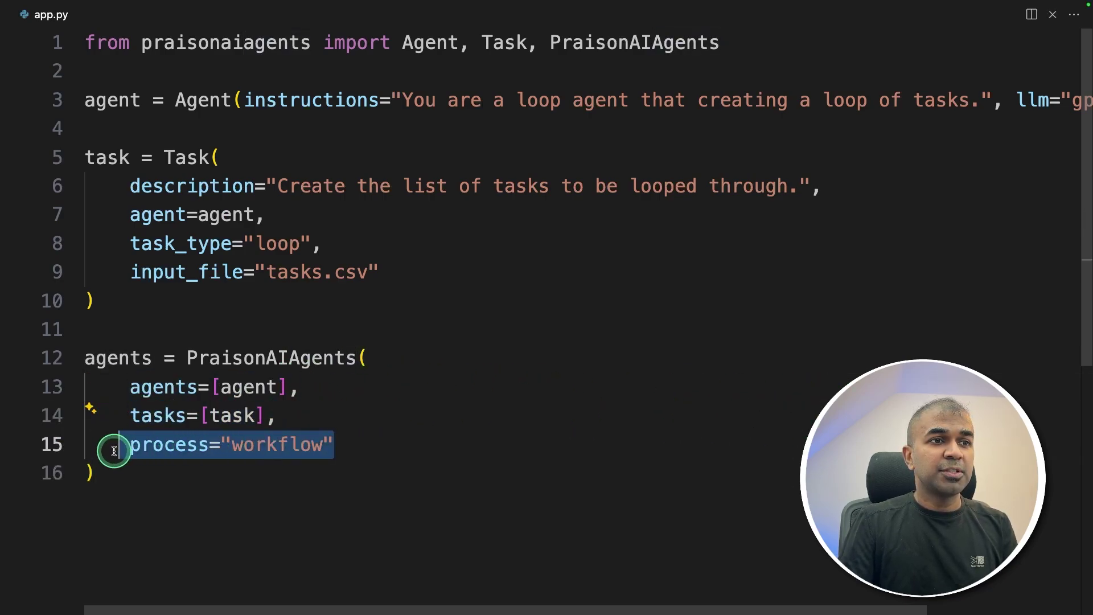
left_click(136, 477)
key("Return")
key("Return")
type("agents.start()")
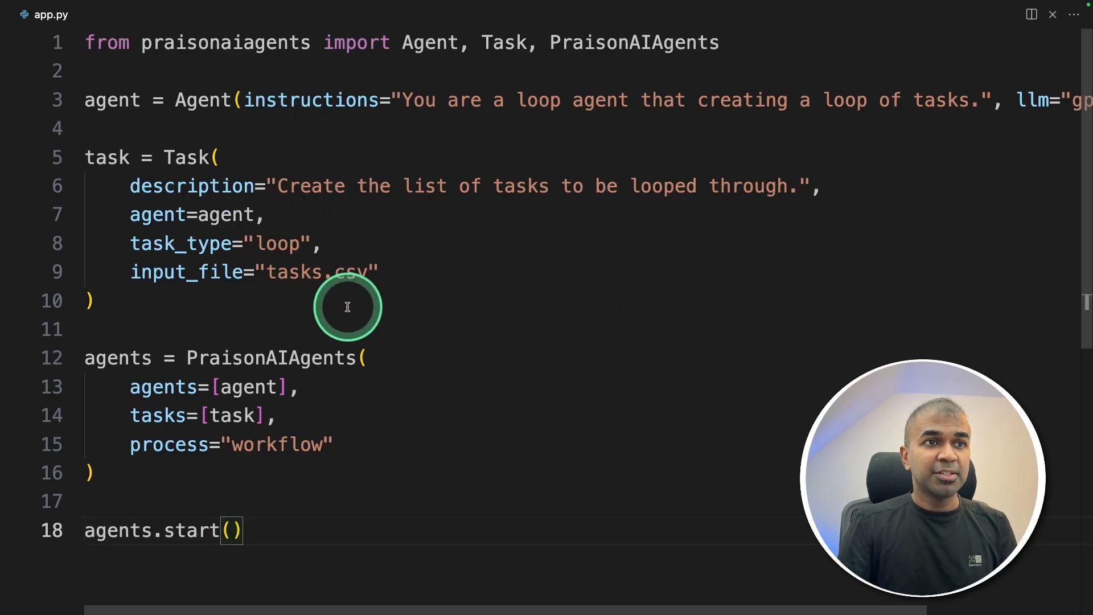
Check the tasks.csv list and bring up the terminal to run python app.py.
left_click(750, 480)
key("ctrl+Tab")
scroll(512, 171, "down", 8)
scroll(725, 274, "down", 10)
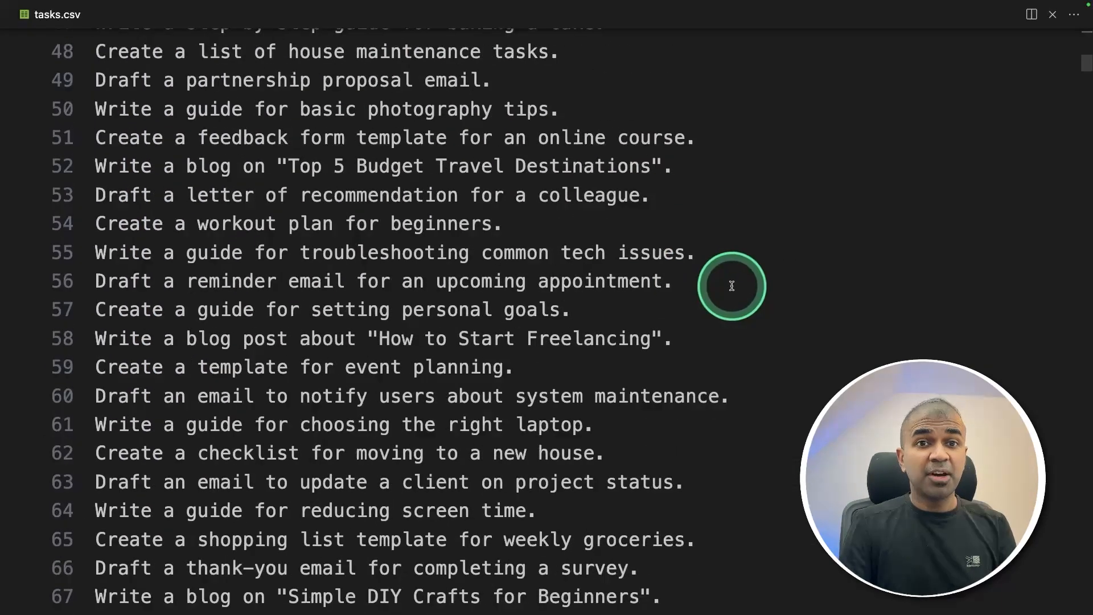
scroll(768, 308, "down", 8)
scroll(791, 328, "down", 8)
scroll(790, 328, "down", 10)
scroll(791, 328, "down", 10)
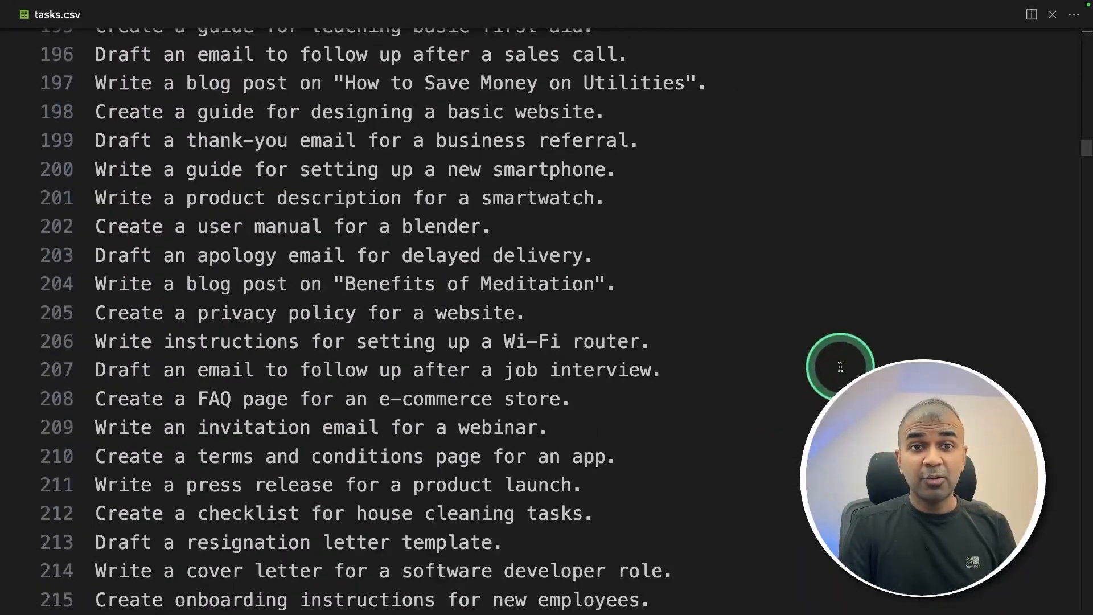
scroll(791, 327, "down", 4)
scroll(790, 328, "down", 5)
key("ctrl+grave")
type("python app")
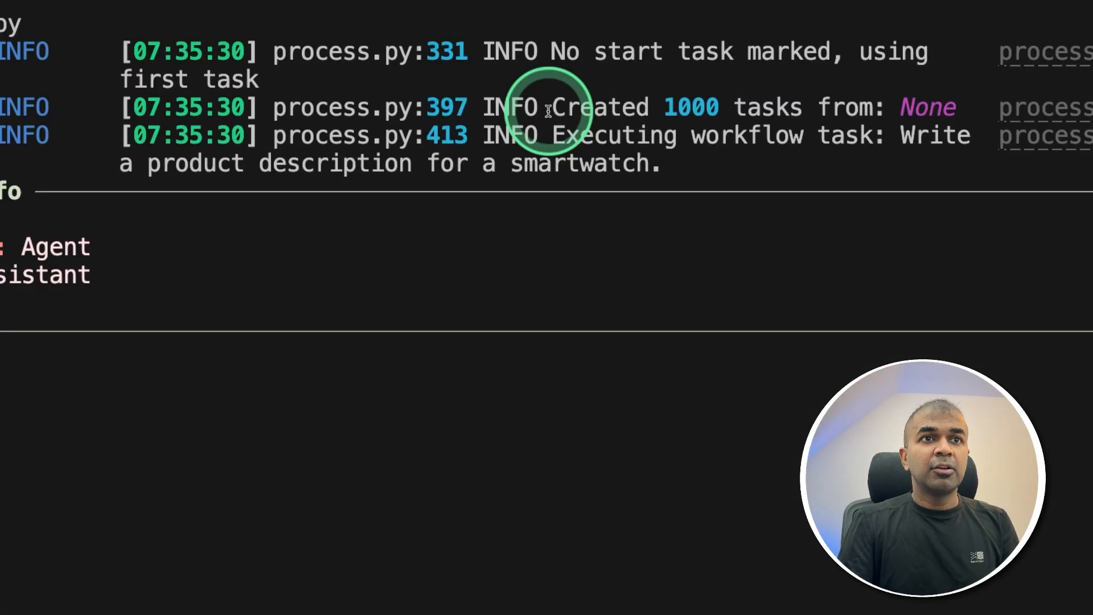
Highlight the '1000 tasks created' log line and the running blender manual task.
left_click_drag(554, 108, 797, 107)
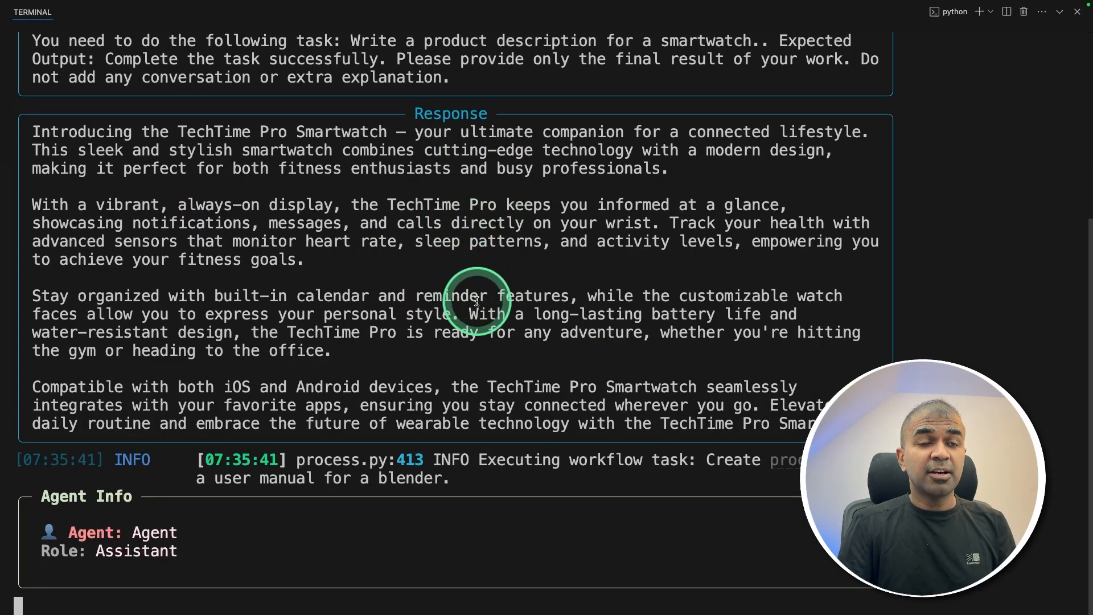
left_click_drag(459, 486, 214, 478)
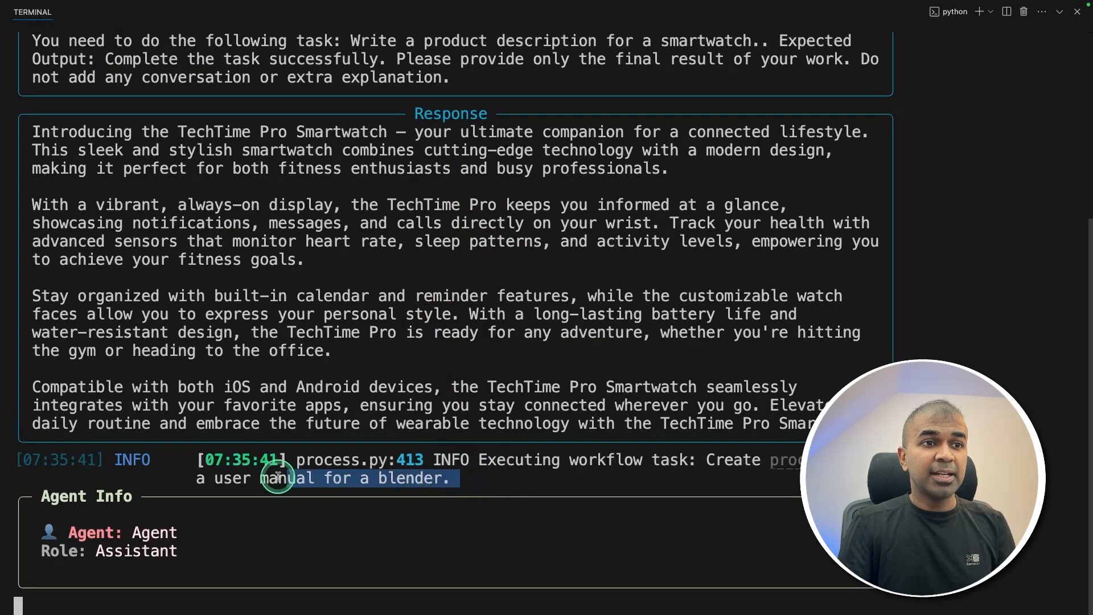